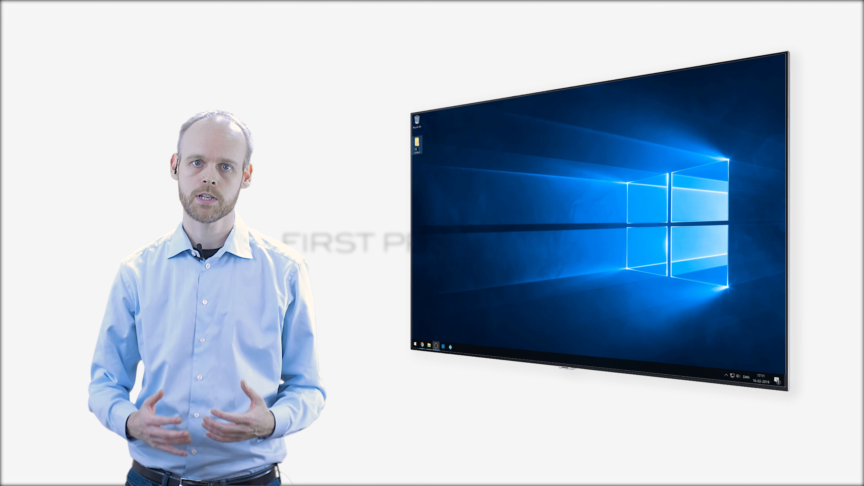
Open the Movies folder inside the Media content folder on the desktop
{"action": "double_click", "coordinate": [417, 145]}
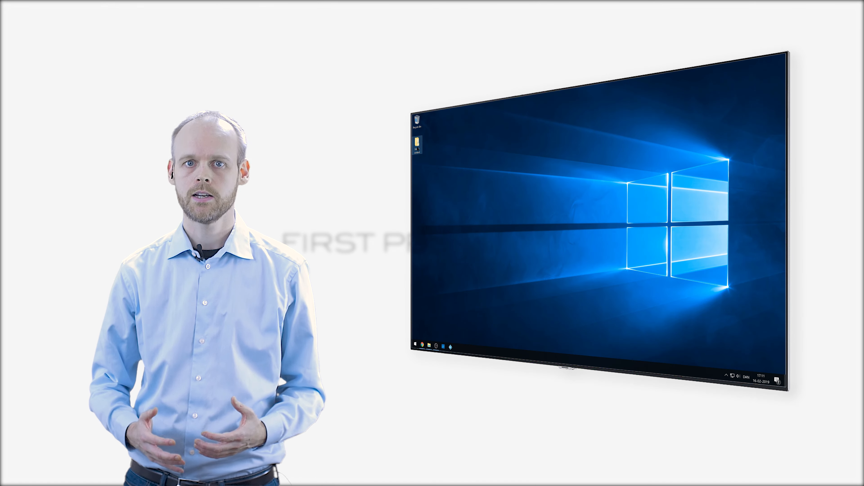
{"action": "left_click_drag", "start_coordinate": [510, 133], "coordinate": [485, 144]}
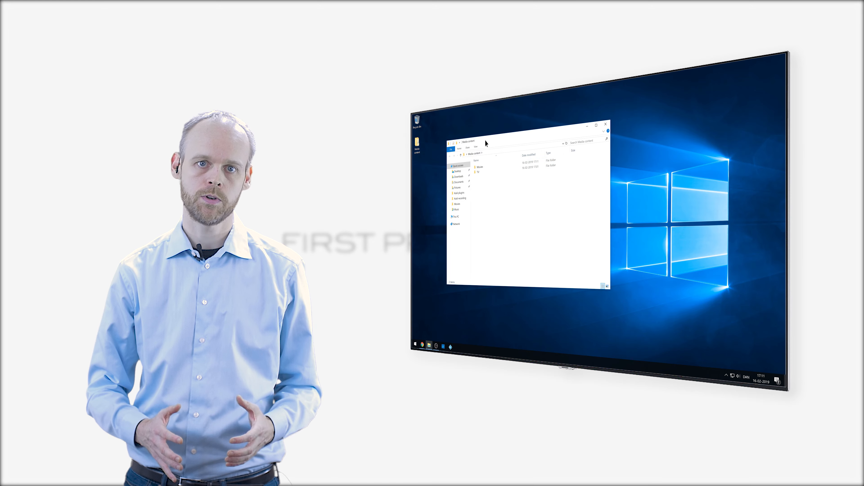
{"action": "double_click", "coordinate": [482, 167]}
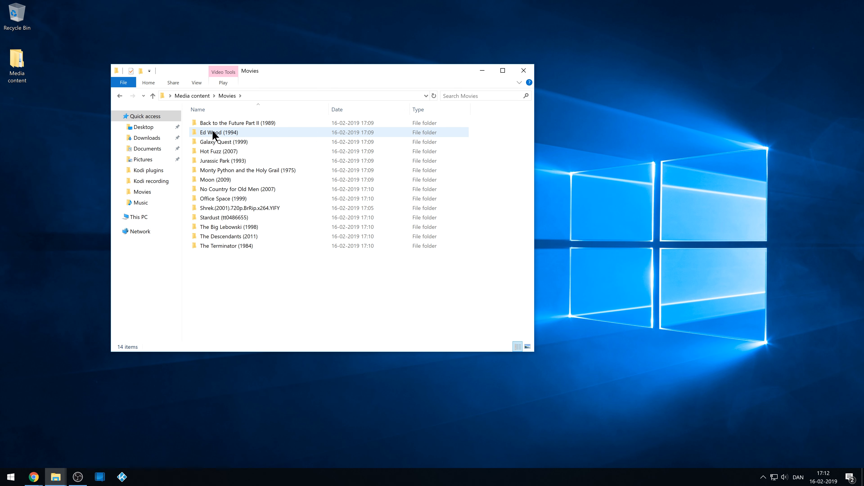
Check how the movie files are named inside the Back to the Future Part II (1989) and Ed Wood (1994) folders
{"action": "double_click", "coordinate": [233, 125]}
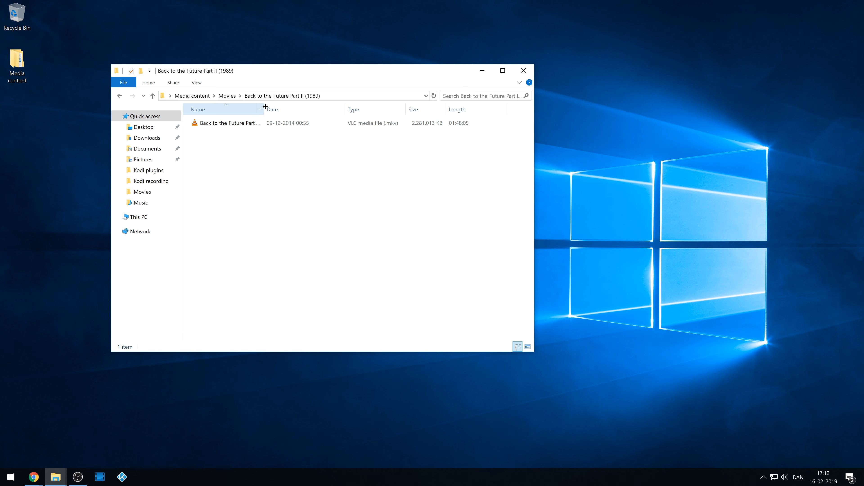
{"action": "left_click_drag", "start_coordinate": [265, 107], "coordinate": [329, 107]}
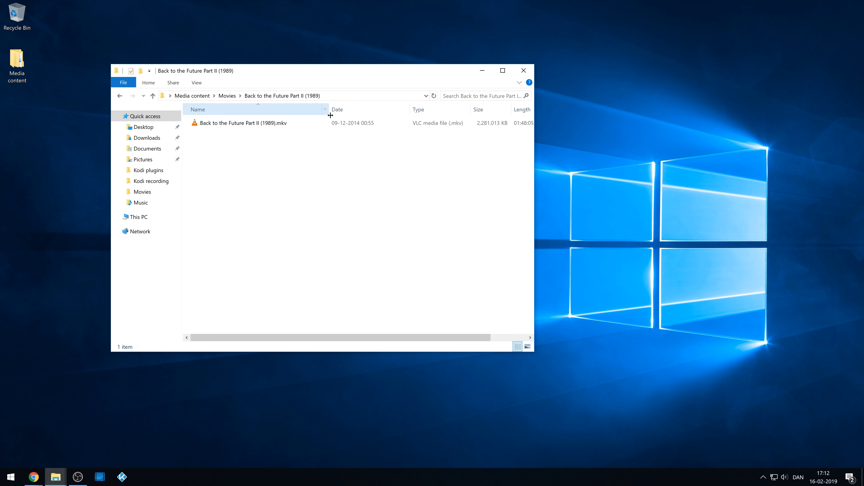
{"action": "left_click", "coordinate": [227, 96]}
{"action": "double_click", "coordinate": [222, 133]}
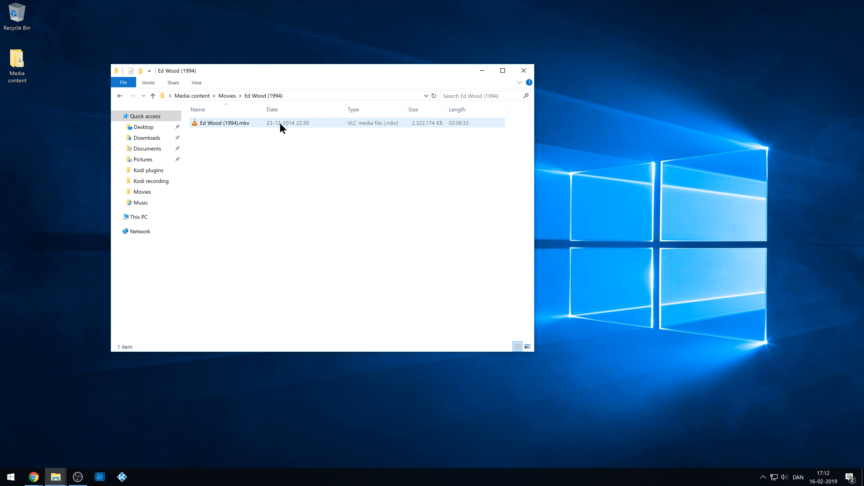
{"action": "left_click", "coordinate": [227, 96]}
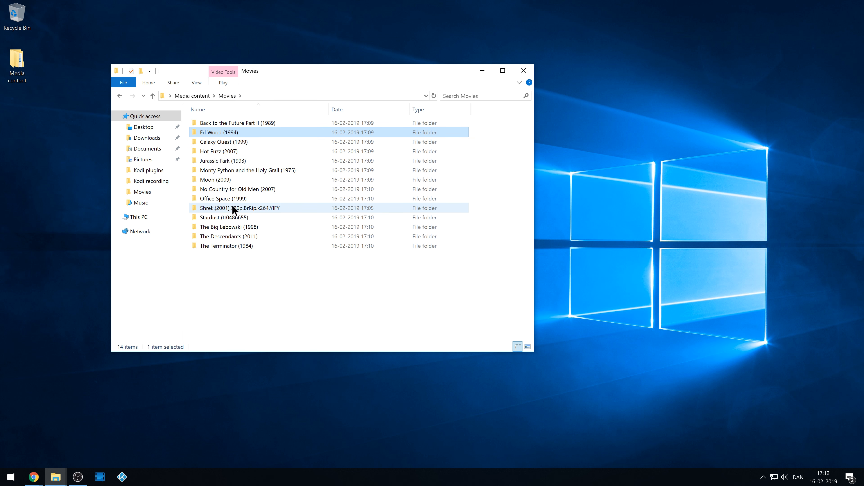
Check the full name of the movie file inside the Shrek.(2001).720p.BrRip.x264.YIFY folder
{"action": "left_click", "coordinate": [256, 208]}
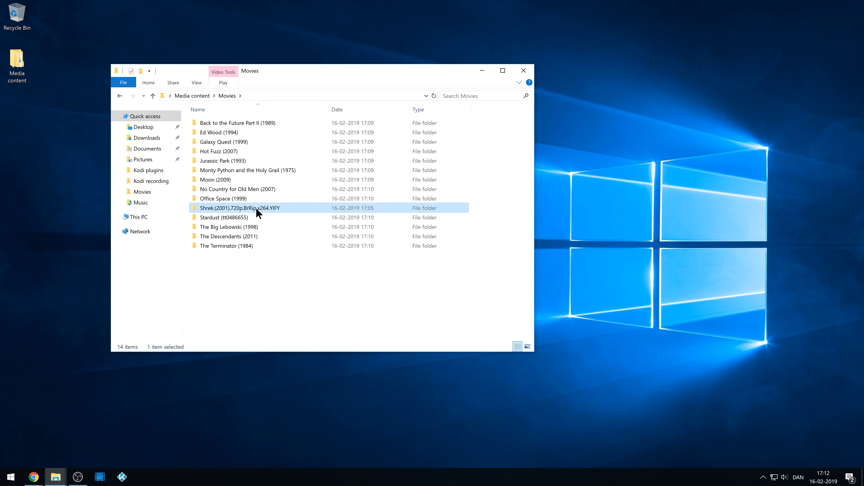
{"action": "double_click", "coordinate": [223, 212]}
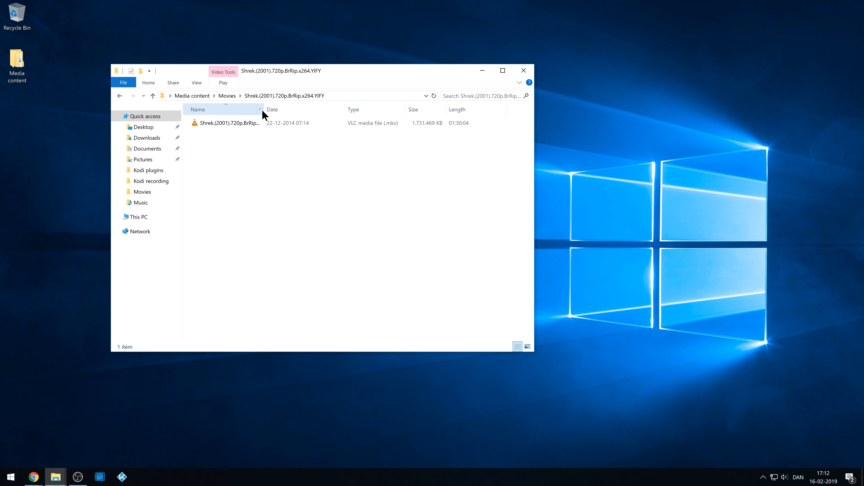
{"action": "left_click_drag", "start_coordinate": [262, 113], "coordinate": [311, 112]}
{"action": "left_click", "coordinate": [231, 95]}
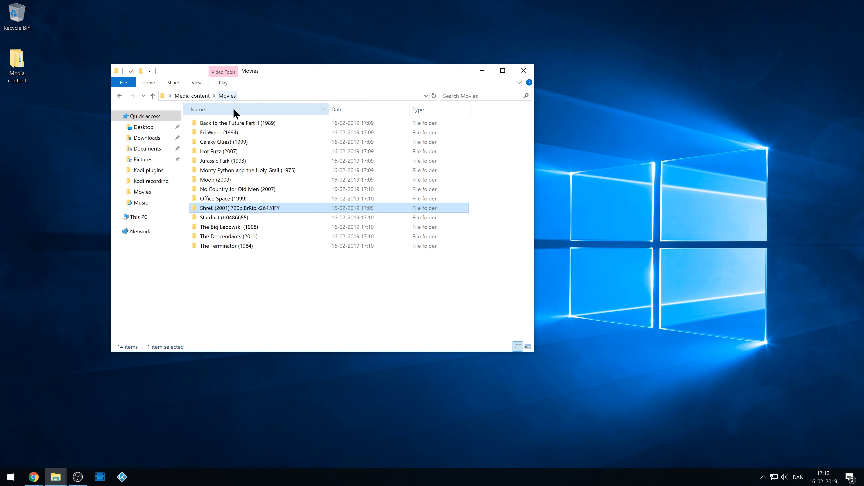
Rename the movie file inside the Stardust (tt0486655) folder to Stardust (tt0486655).mkv and return to the Movies folder
{"action": "left_click", "coordinate": [237, 221]}
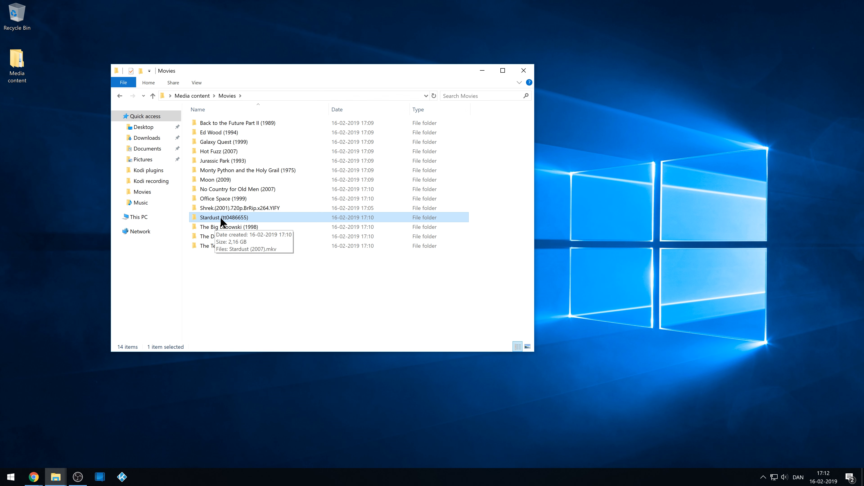
{"action": "left_click", "coordinate": [221, 218]}
{"action": "left_click", "coordinate": [229, 225]}
{"action": "double_click", "coordinate": [228, 217]}
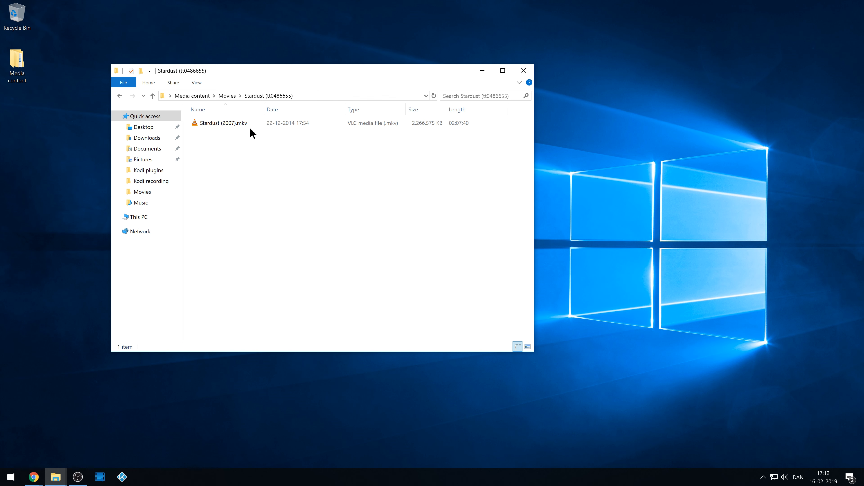
{"action": "left_click", "coordinate": [228, 124]}
{"action": "key", "text": "F2"}
{"action": "type", "text": "Stardust (tt0486655)'"}
{"action": "key", "text": "Return"}
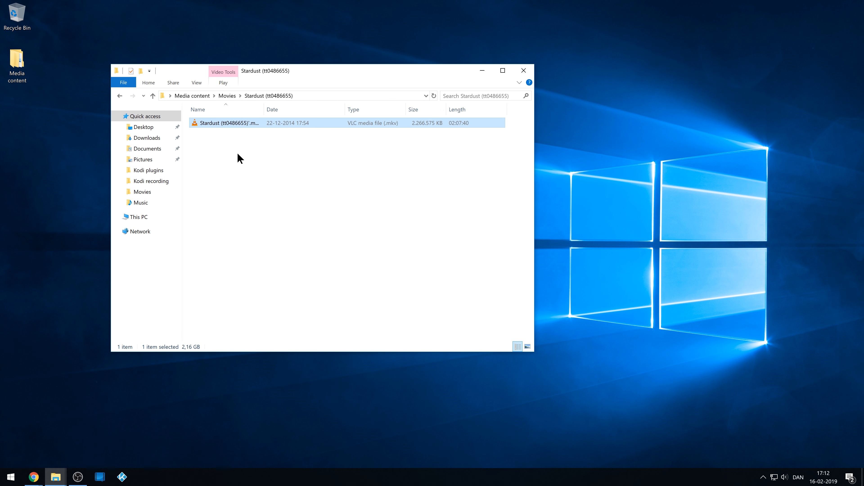
{"action": "left_click", "coordinate": [248, 124]}
{"action": "left_click", "coordinate": [250, 124]}
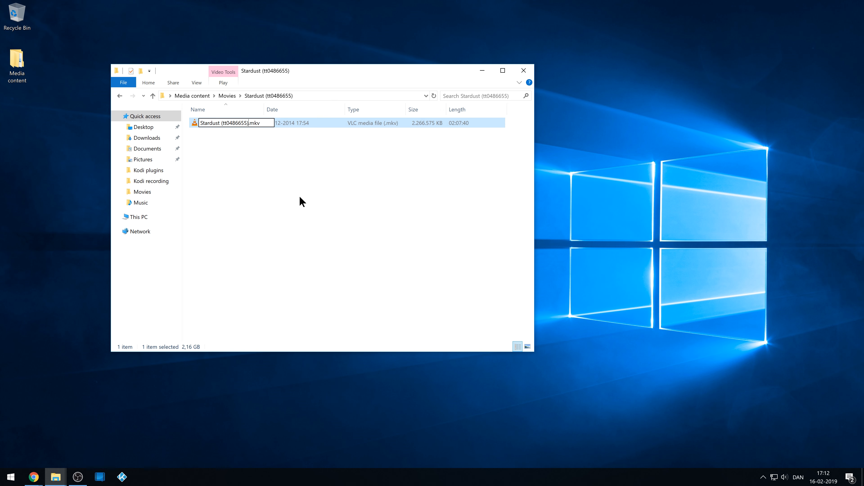
{"action": "key", "text": "Return"}
{"action": "left_click_drag", "start_coordinate": [265, 108], "coordinate": [336, 109]}
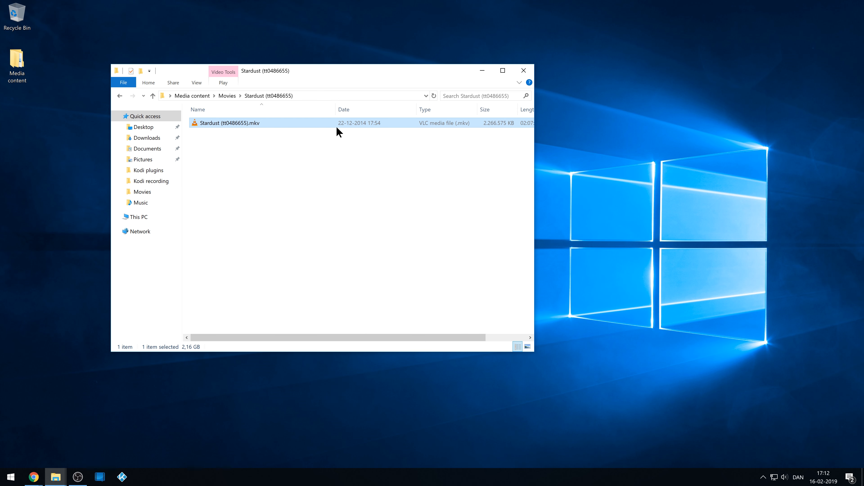
{"action": "left_click", "coordinate": [227, 96]}
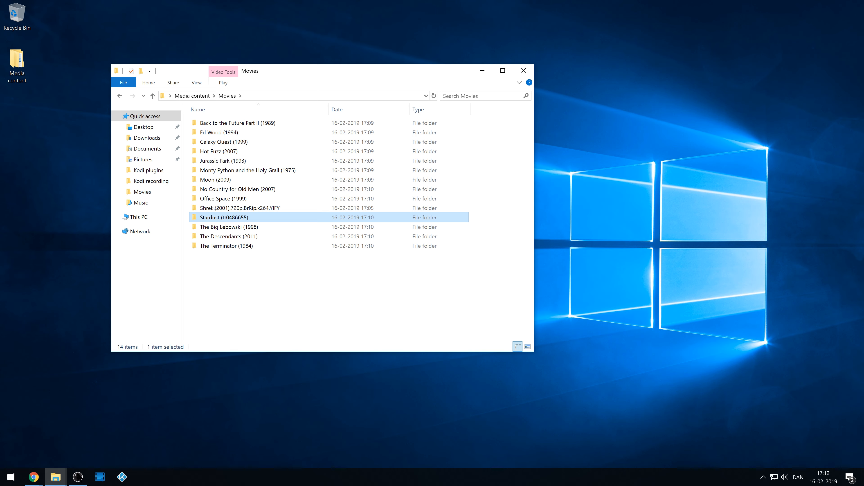
Switch to Chrome and copy the IMDb ID tt0486655 from the address of the Stardust (2007) page
{"action": "mouse_move", "coordinate": [33, 477]}
{"action": "left_click", "coordinate": [51, 439]}
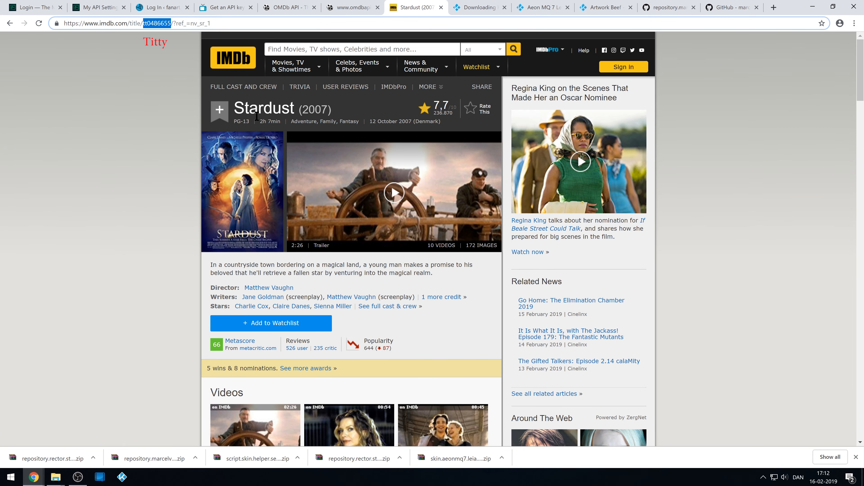
{"action": "left_click", "coordinate": [155, 24]}
{"action": "left_click_drag", "start_coordinate": [143, 27], "coordinate": [178, 73]}
{"action": "right_click", "coordinate": [157, 34]}
{"action": "left_click", "coordinate": [179, 72]}
{"action": "left_click", "coordinate": [813, 6]}
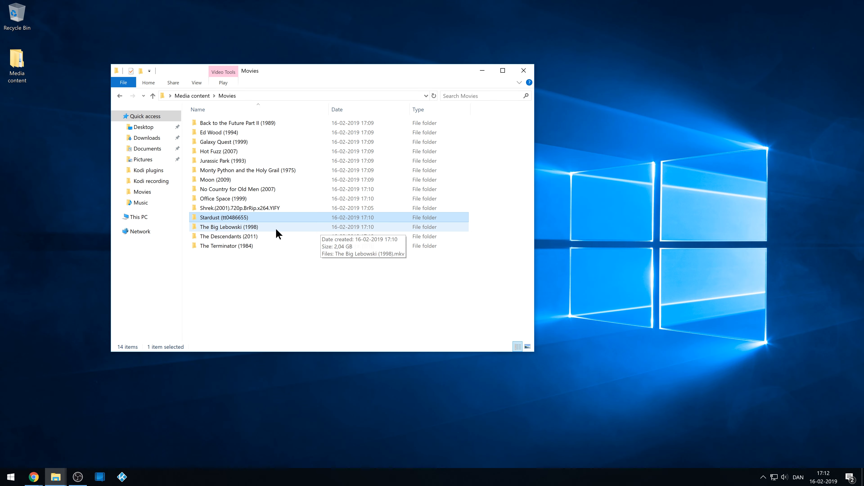
Examine the IMDb ID in the Stardust folder's name, leaving the name as it is, and close the folder window
{"action": "left_click", "coordinate": [227, 219]}
{"action": "left_click_drag", "start_coordinate": [223, 217], "coordinate": [239, 237]}
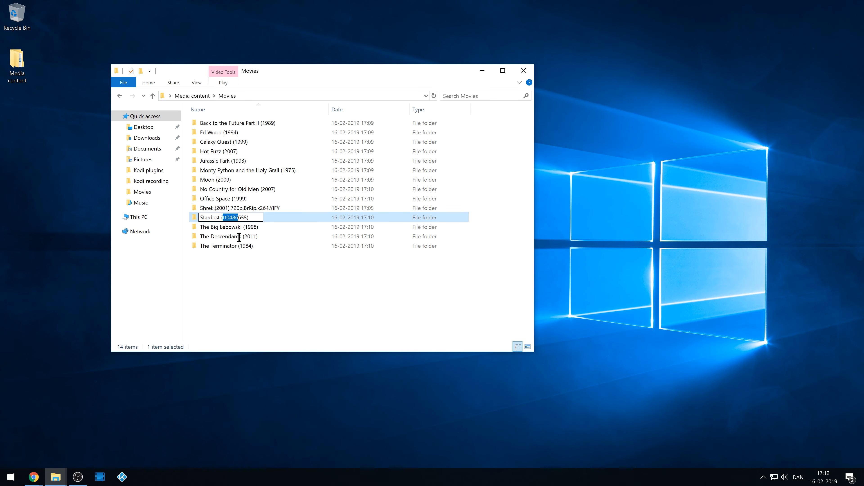
{"action": "left_click", "coordinate": [250, 257]}
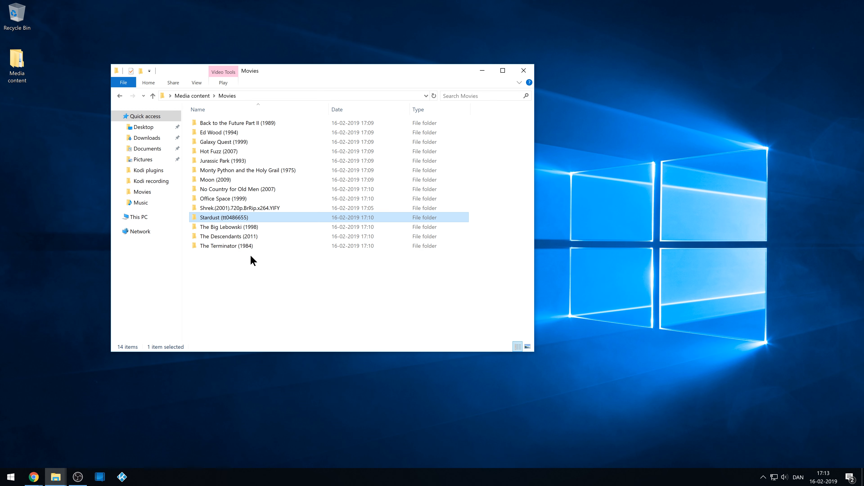
{"action": "double_click", "coordinate": [253, 220]}
{"action": "left_click", "coordinate": [227, 95]}
{"action": "left_click", "coordinate": [238, 274]}
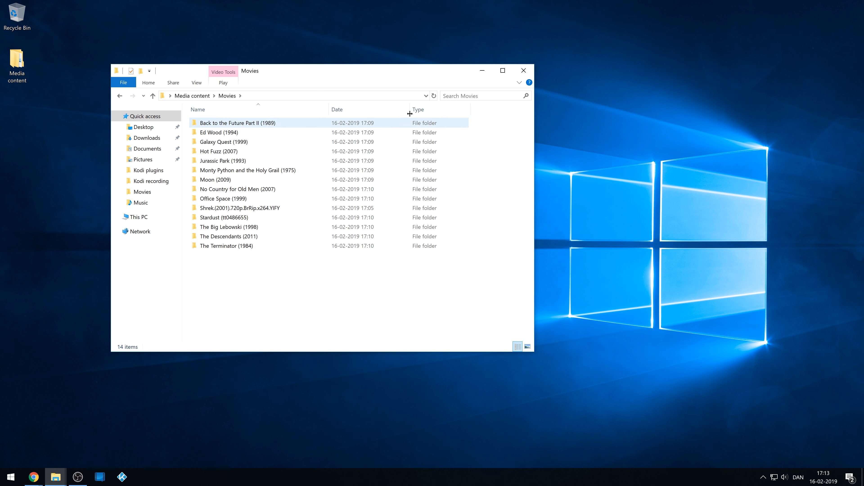
{"action": "left_click", "coordinate": [524, 71]}
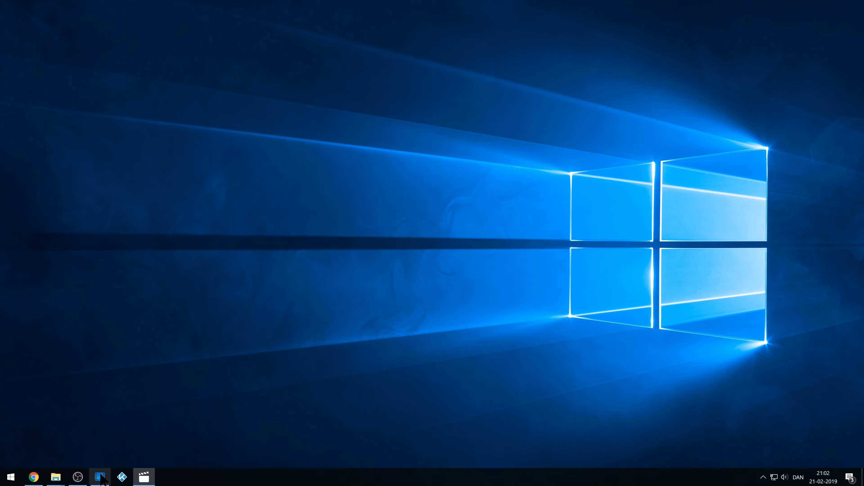
Switch to Media Companion and review its General, Common Settings, Actor(s) and movie Scraper preferences, including the folder-name scraping option
{"action": "left_click", "coordinate": [100, 476]}
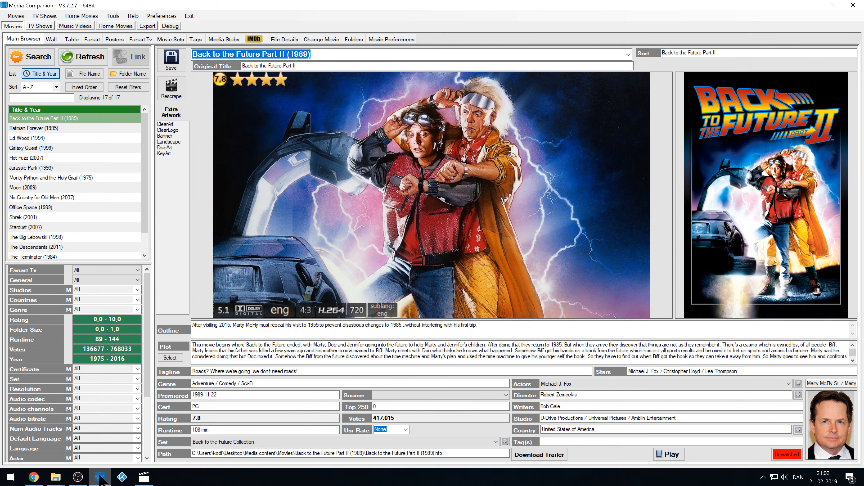
{"action": "left_click", "coordinate": [159, 16]}
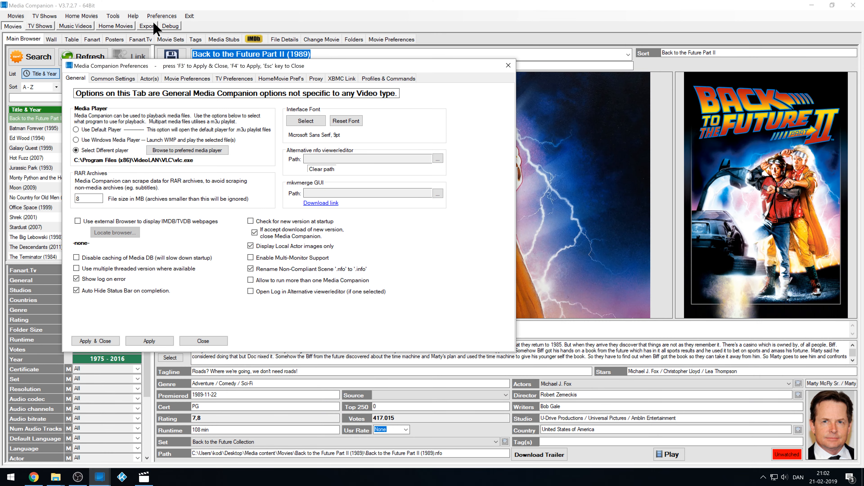
{"action": "left_click", "coordinate": [123, 79]}
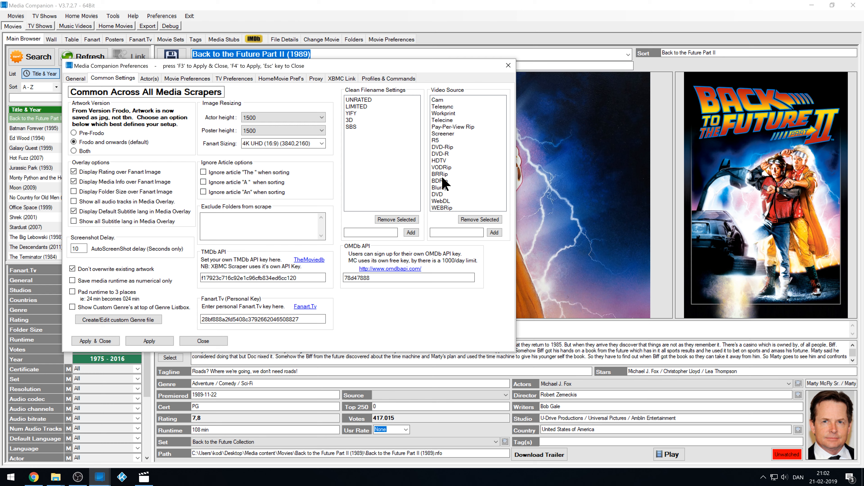
{"action": "left_click", "coordinate": [155, 79]}
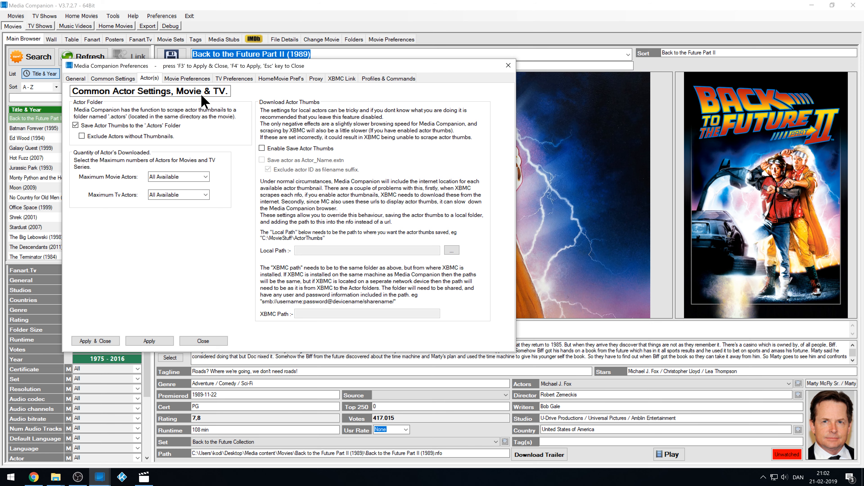
{"action": "left_click", "coordinate": [199, 79]}
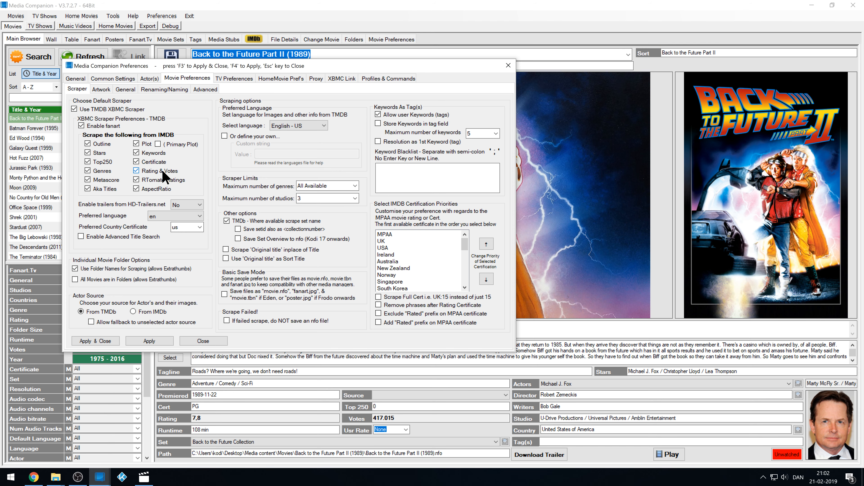
{"action": "left_click", "coordinate": [75, 269]}
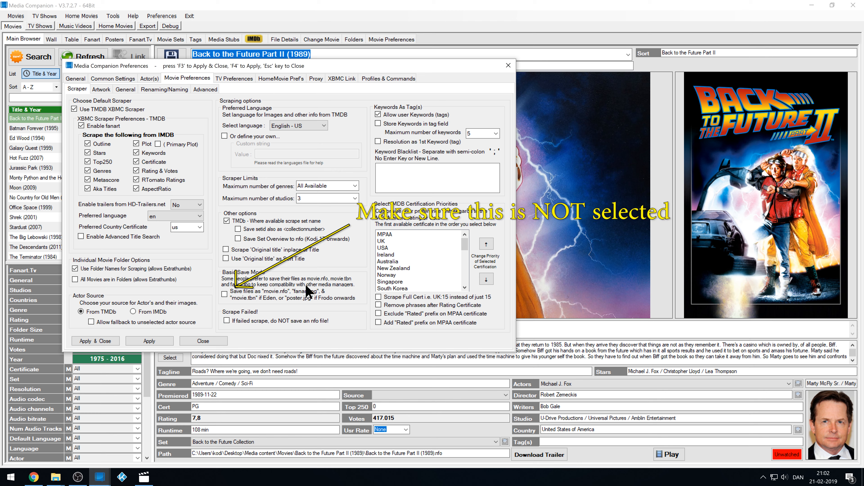
Enable saving Fanart.TV artwork as <moviename>-artwork in the movie Artwork preferences and apply the change
{"action": "left_click", "coordinate": [101, 89]}
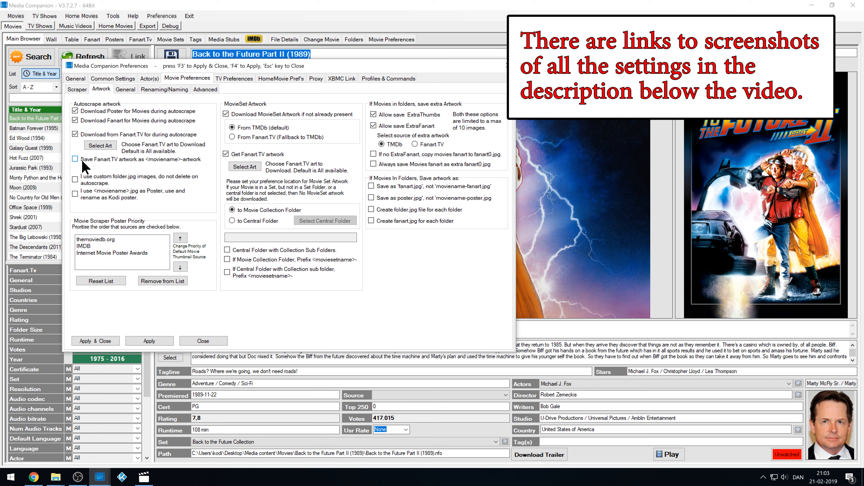
{"action": "left_click", "coordinate": [75, 159]}
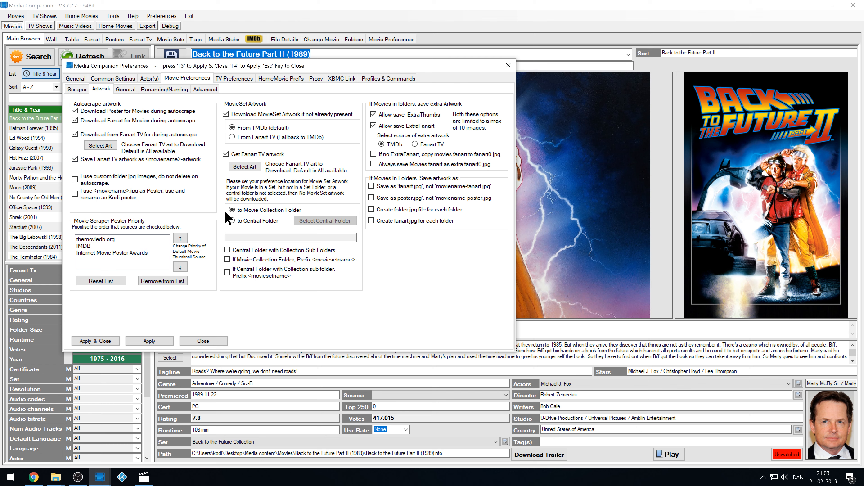
{"action": "left_click", "coordinate": [155, 341]}
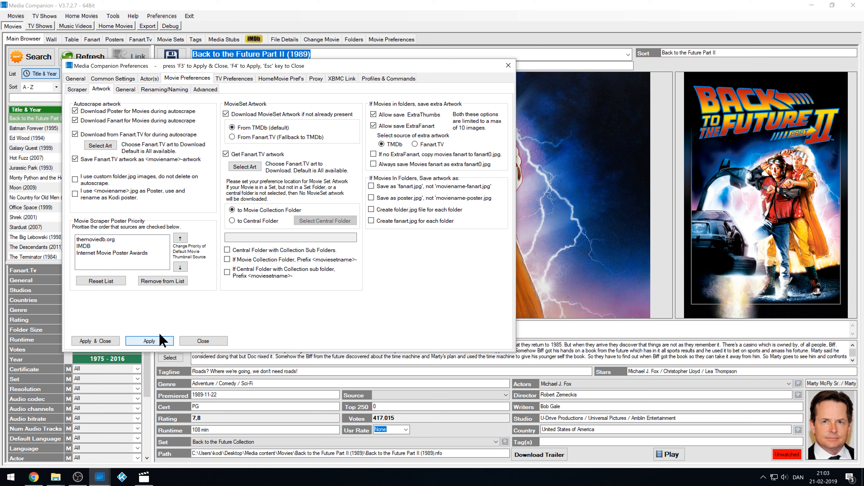
Enable renaming folders during AutoScrape in the movie Renaming/Naming preferences and apply the change
{"action": "left_click", "coordinate": [129, 90]}
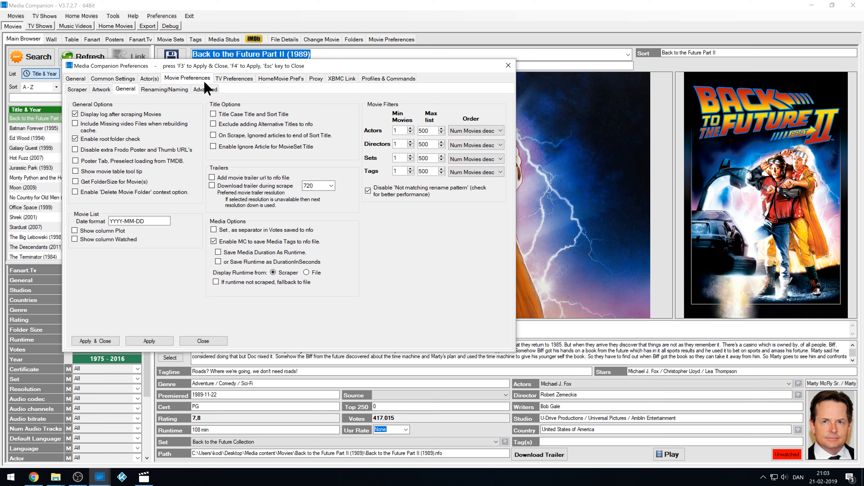
{"action": "left_click", "coordinate": [164, 89]}
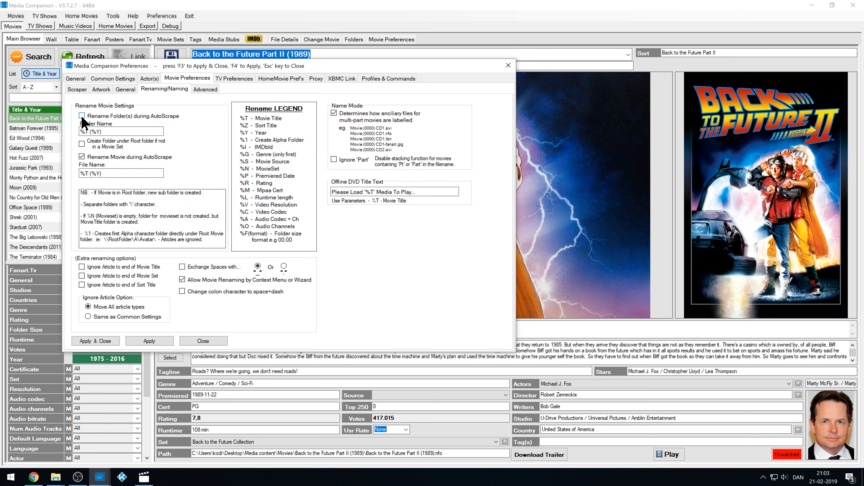
{"action": "left_click", "coordinate": [83, 158]}
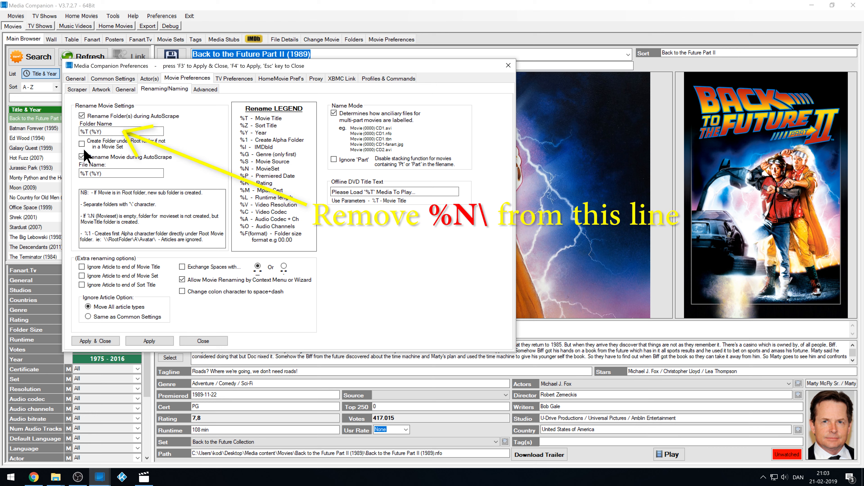
{"action": "left_click", "coordinate": [80, 131]}
{"action": "left_click", "coordinate": [168, 345]}
{"action": "left_click", "coordinate": [80, 132]}
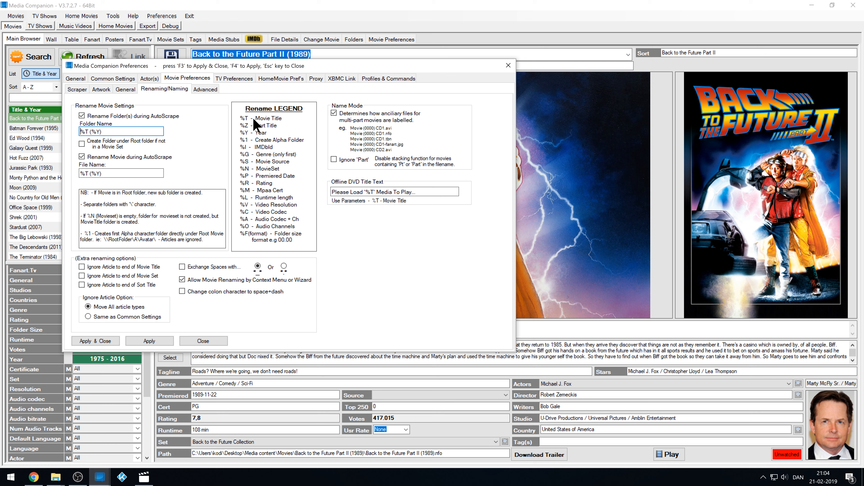
Review the Advanced movie preferences and return to the General preferences
{"action": "left_click", "coordinate": [206, 89]}
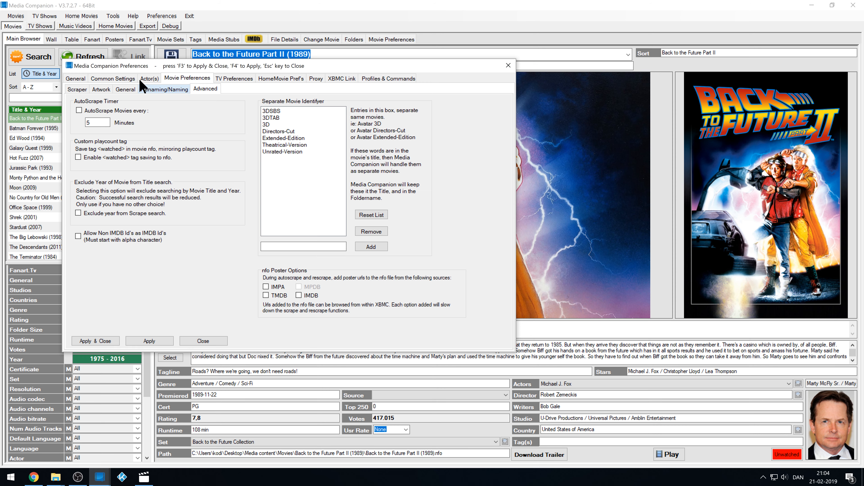
{"action": "left_click", "coordinate": [76, 78]}
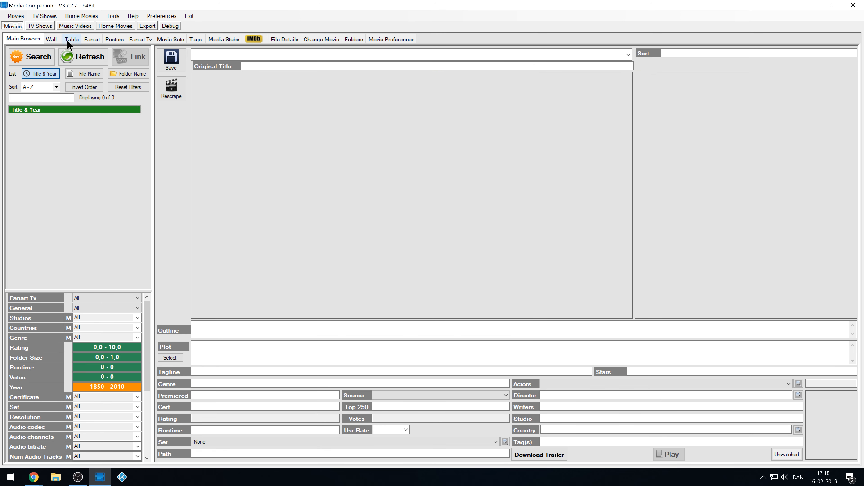
Add the Movies folder inside Desktop\Media content as a movie root folder by browsing to it
{"action": "left_click", "coordinate": [354, 39]}
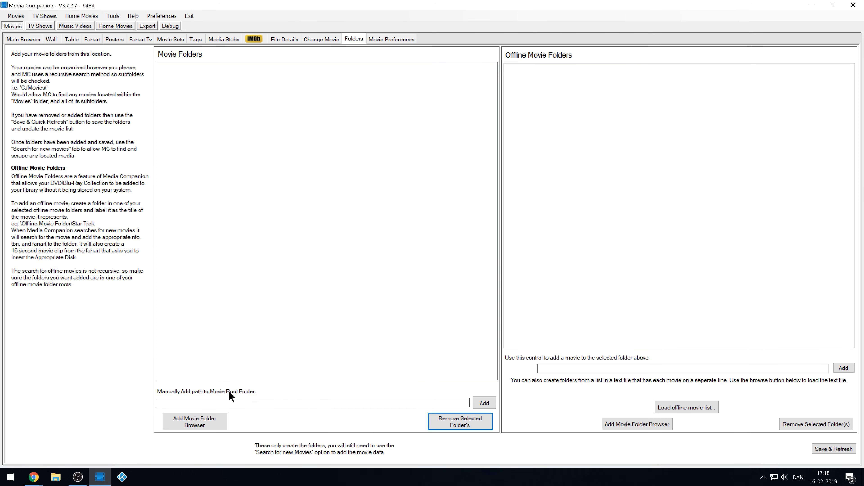
{"action": "left_click", "coordinate": [204, 416]}
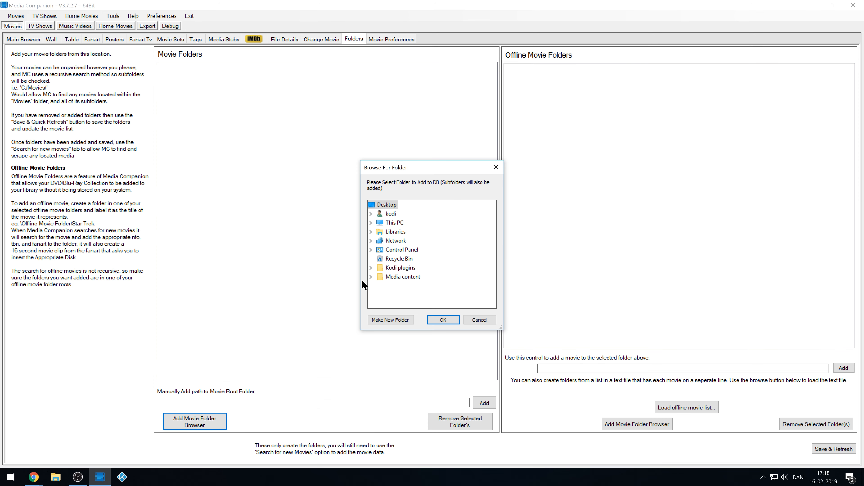
{"action": "left_click", "coordinate": [370, 223]}
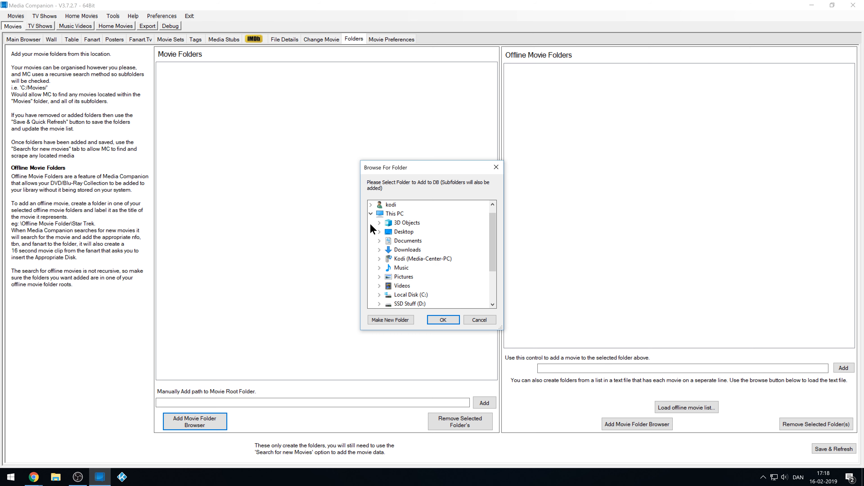
{"action": "left_click", "coordinate": [406, 232]}
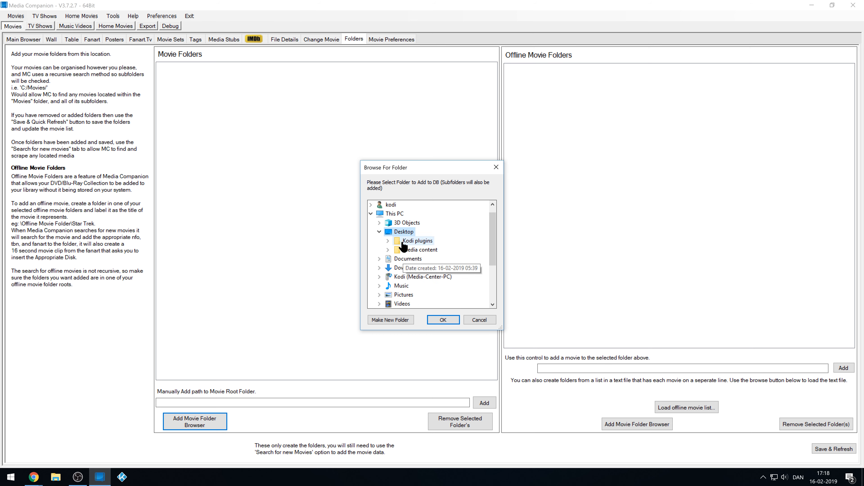
{"action": "left_click", "coordinate": [429, 248]}
{"action": "left_click", "coordinate": [425, 260]}
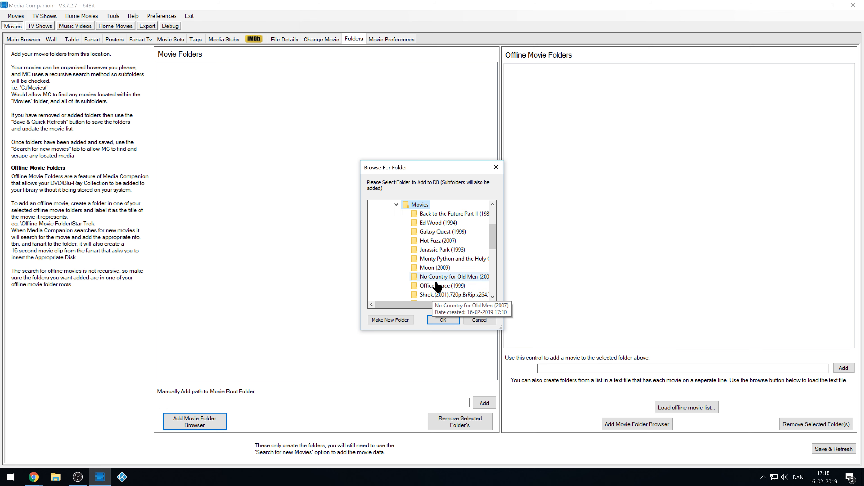
{"action": "left_click", "coordinate": [442, 320]}
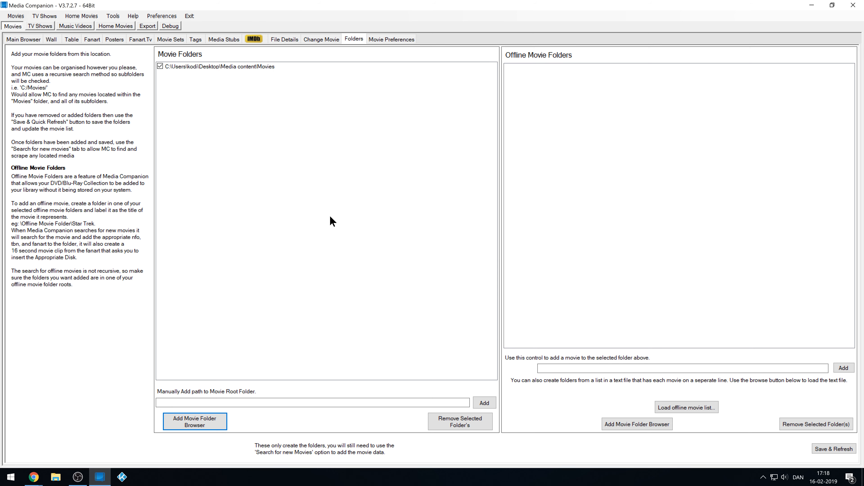
Save and refresh the movie folder list, and start a search for new movies to scrape
{"action": "left_click", "coordinate": [829, 449]}
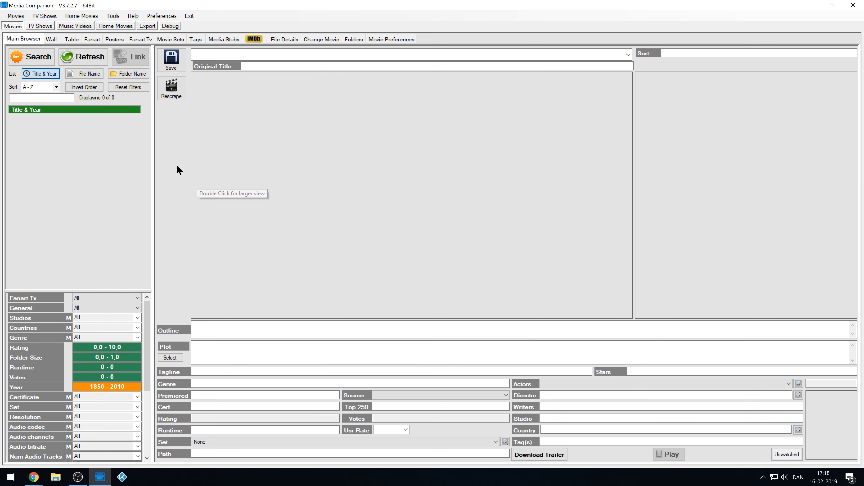
{"action": "left_click", "coordinate": [39, 57]}
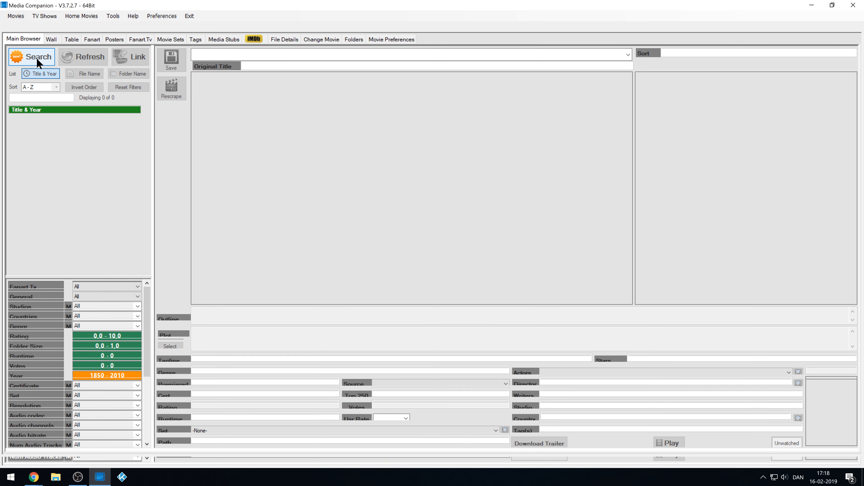